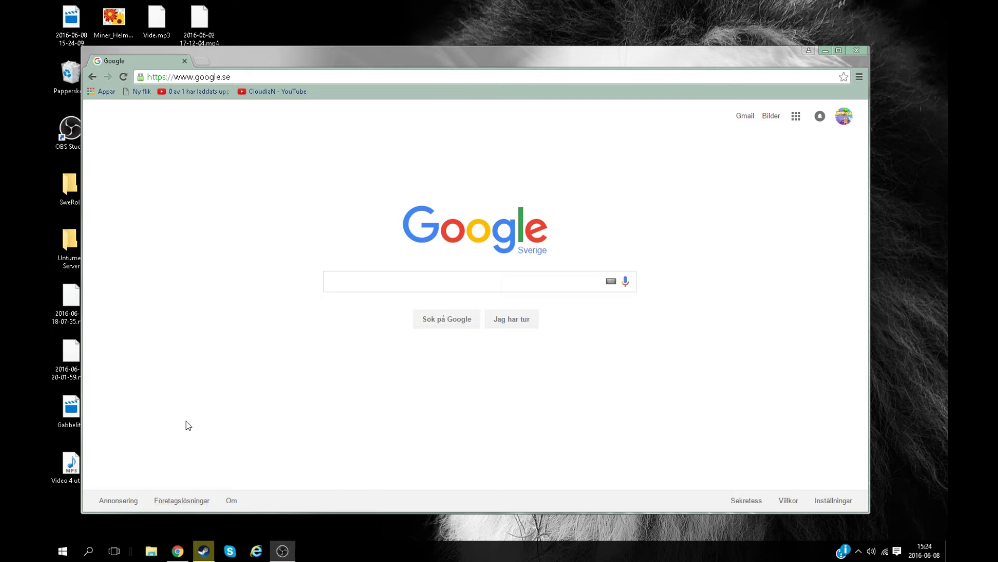
Open Unturned's install folder from its Steam Properties Local Files page
{"action": "left_click", "coordinate": [200, 555]}
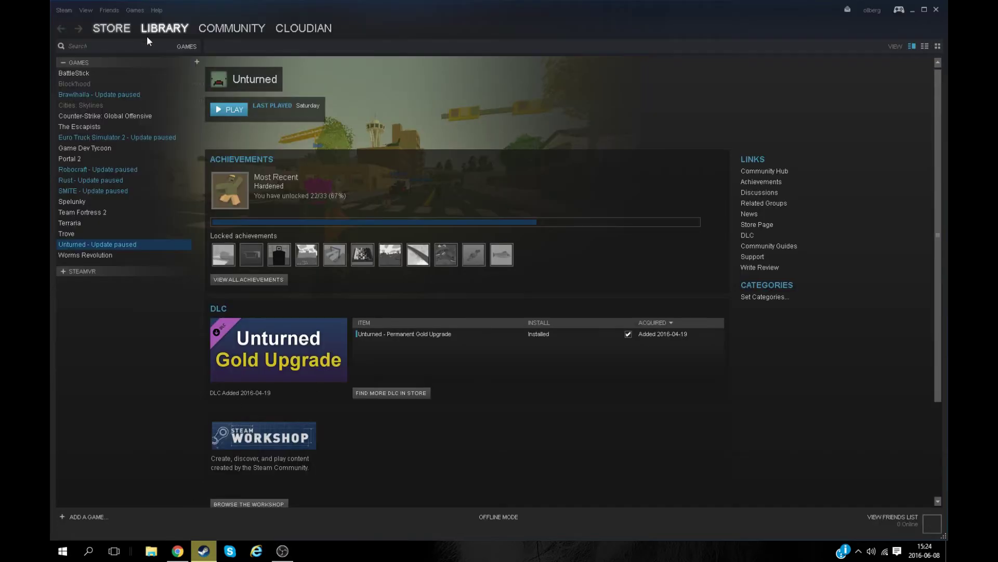
{"action": "right_click", "coordinate": [78, 243]}
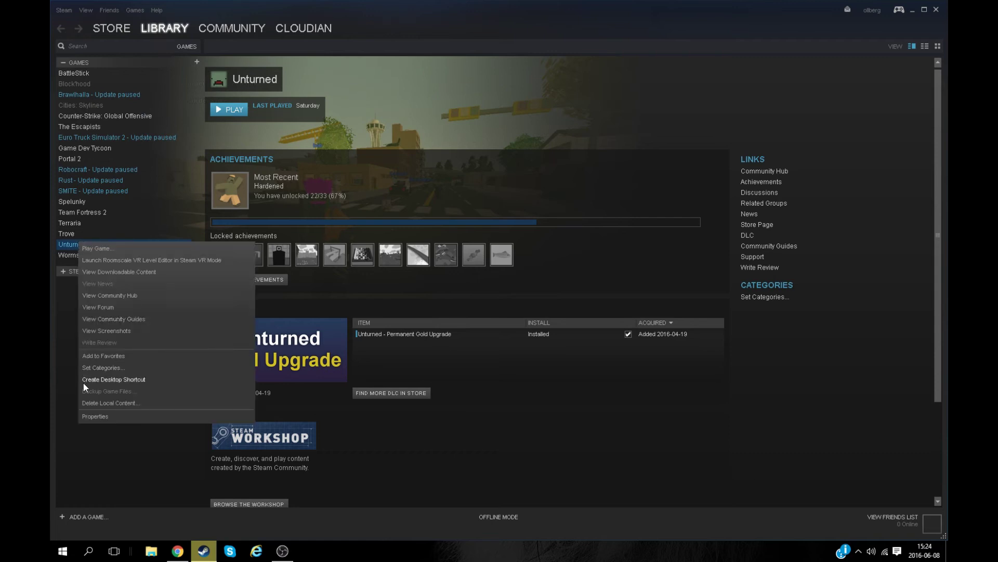
{"action": "left_click", "coordinate": [89, 419]}
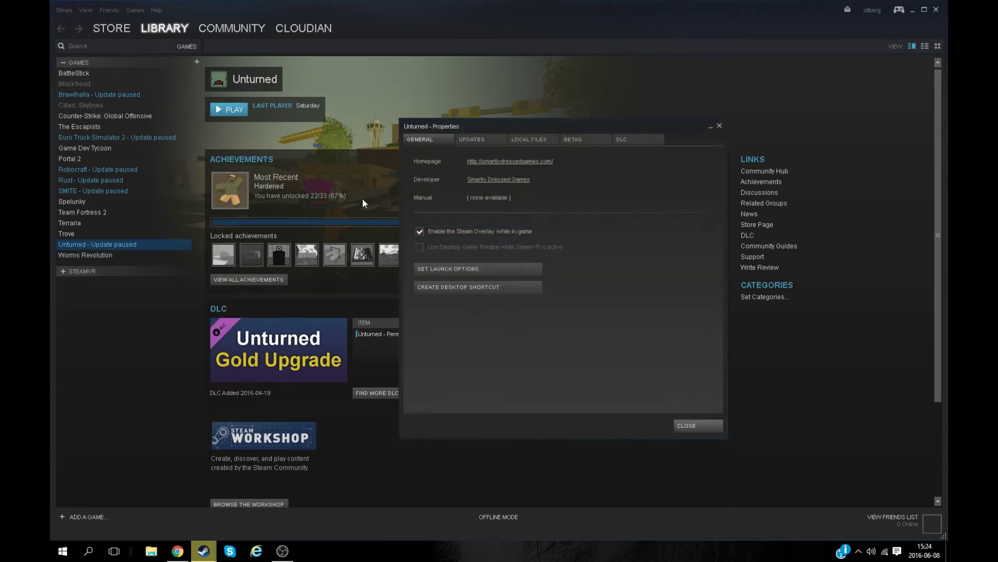
{"action": "left_click", "coordinate": [530, 140]}
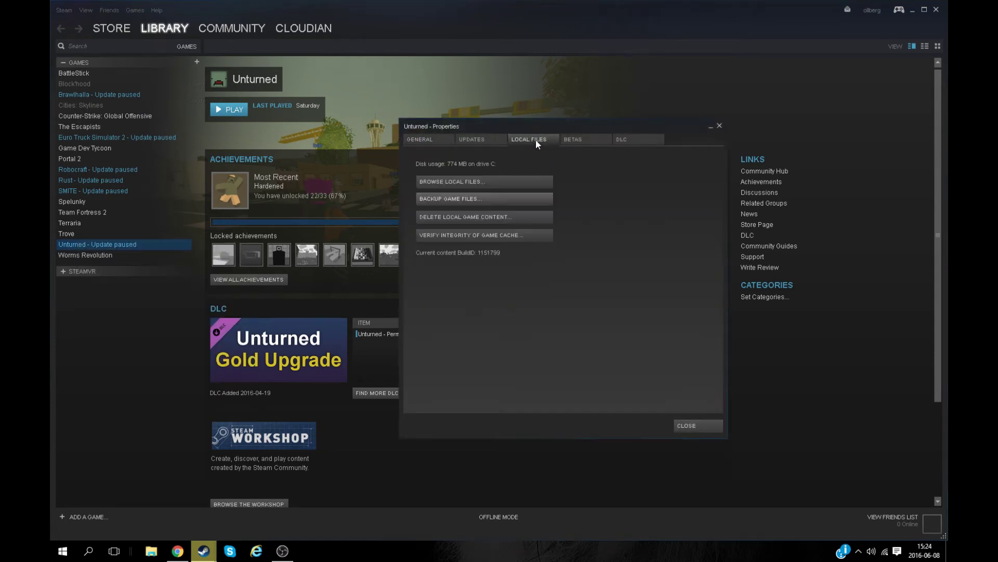
{"action": "left_click", "coordinate": [457, 187]}
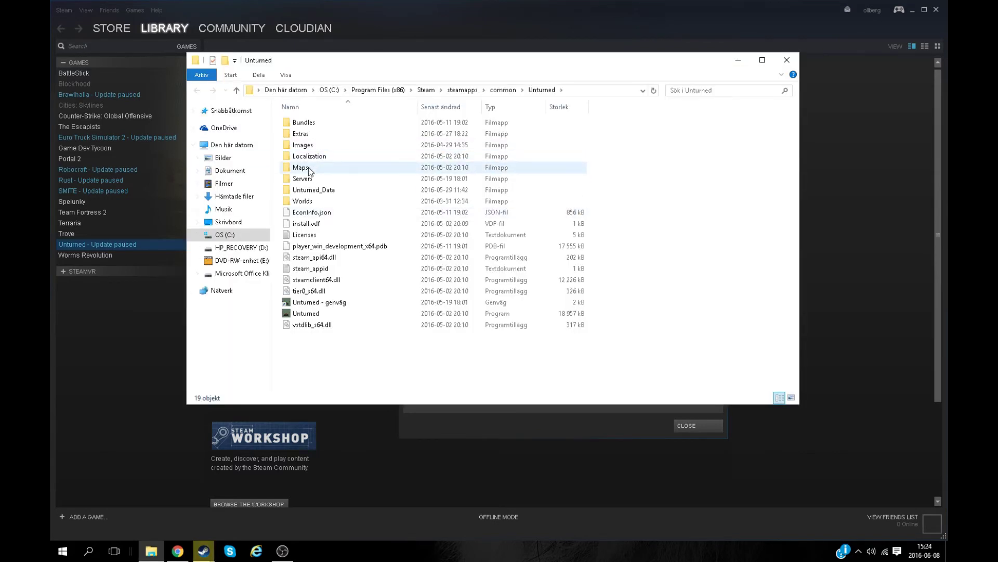
Go to Servers\youtubetest\Server and open Commands.dat in Notepad++
{"action": "double_click", "coordinate": [310, 179]}
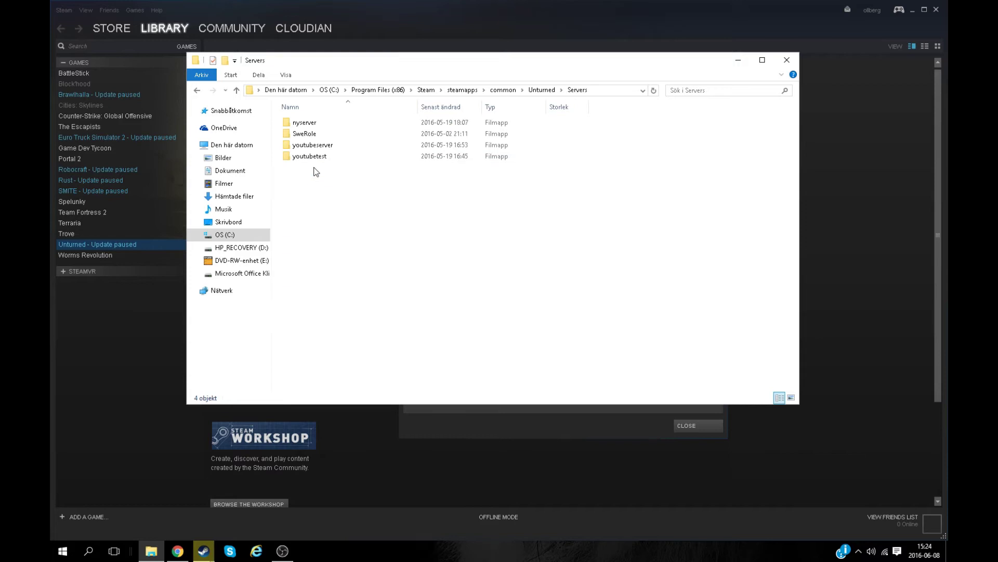
{"action": "double_click", "coordinate": [315, 157]}
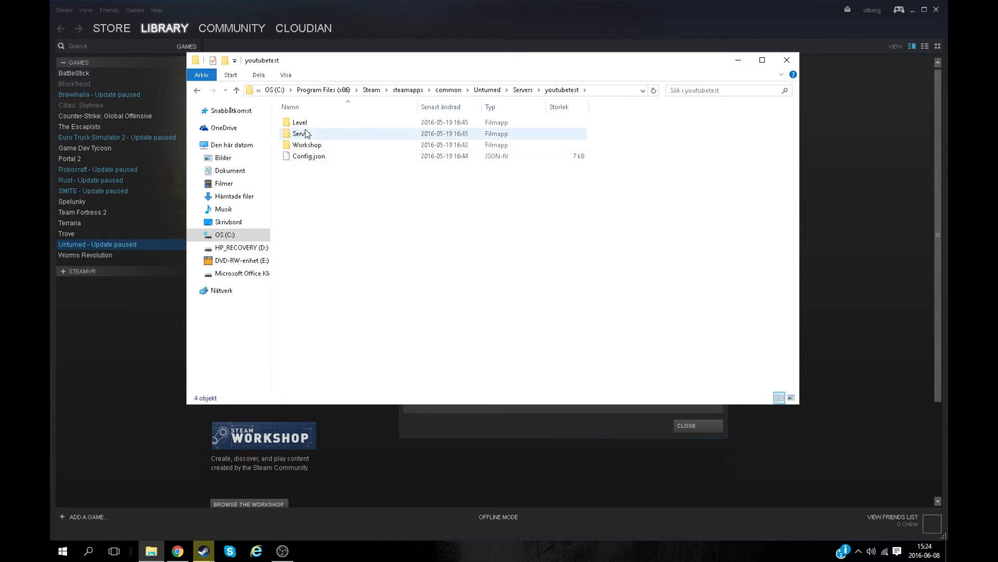
{"action": "double_click", "coordinate": [307, 133]}
{"action": "double_click", "coordinate": [304, 145]}
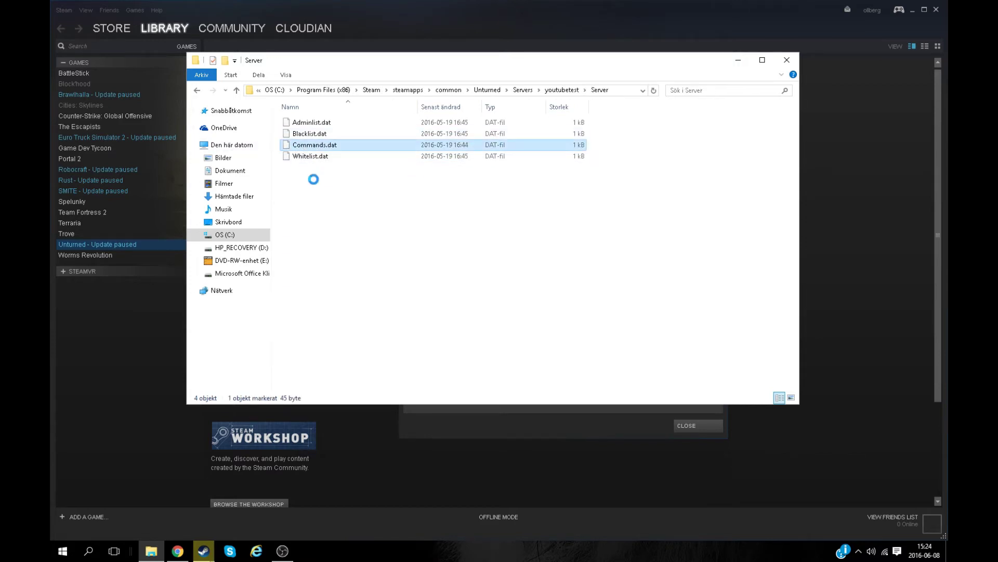
{"action": "right_click", "coordinate": [303, 144]}
{"action": "left_click", "coordinate": [323, 170]}
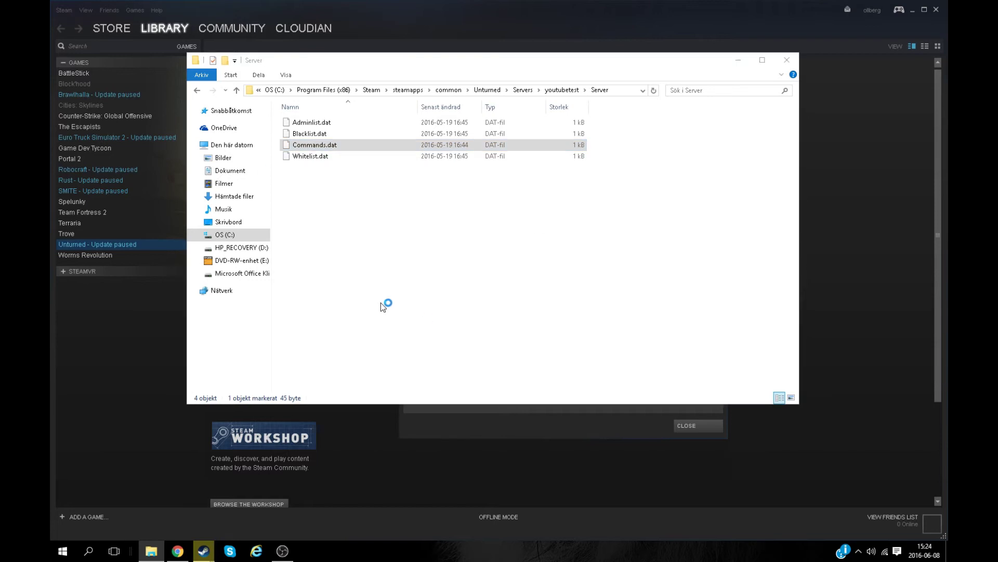
{"action": "left_click", "coordinate": [206, 119]}
{"action": "key", "text": "shift+Right"}
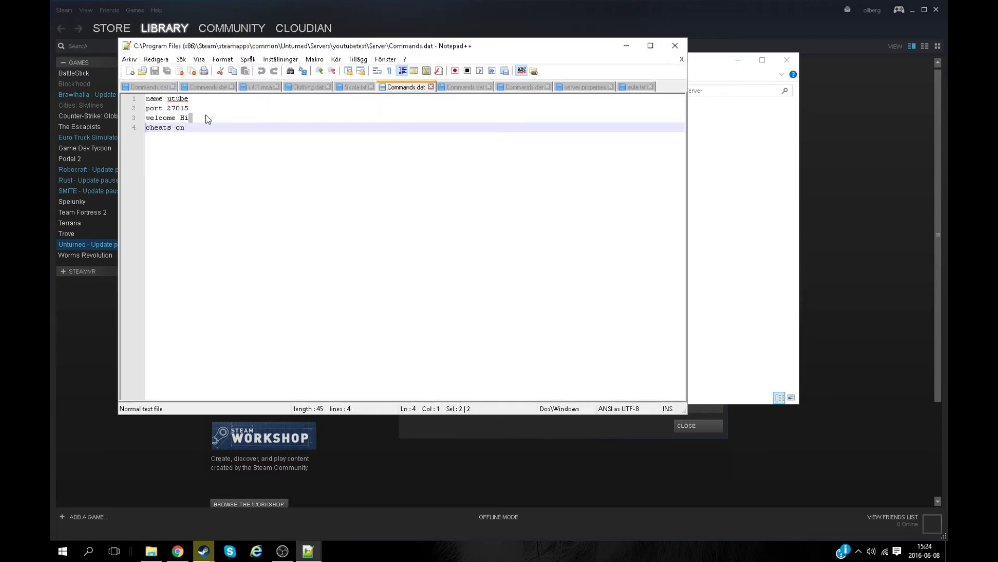
{"action": "left_click_drag", "start_coordinate": [204, 107], "coordinate": [146, 108]}
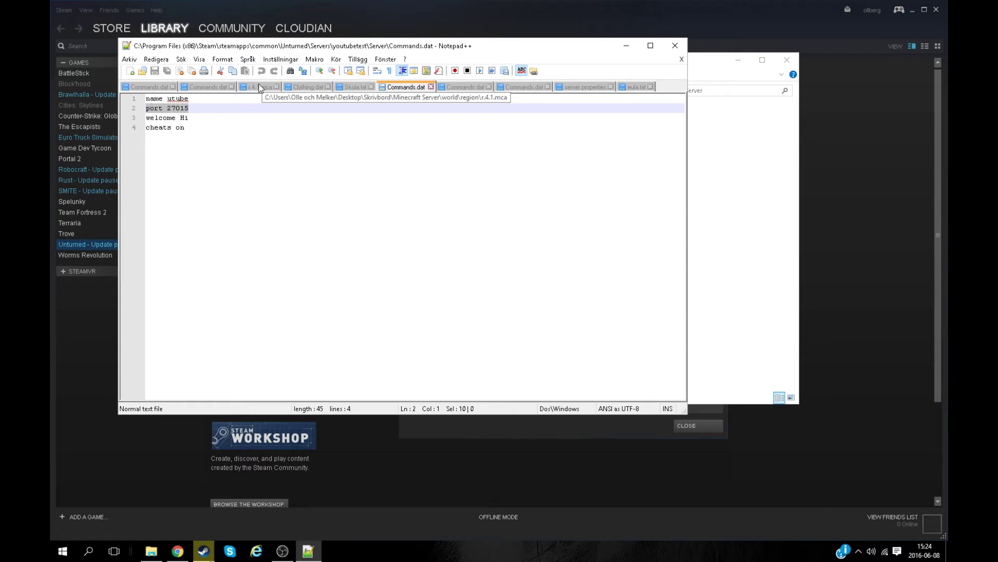
{"action": "left_click", "coordinate": [205, 109]}
{"action": "mouse_move", "coordinate": [154, 108]}
{"action": "left_mouse_down"}
{"action": "mouse_move", "coordinate": [190, 108]}
{"action": "mouse_move", "coordinate": [146, 108]}
{"action": "left_mouse_up"}
{"action": "left_click", "coordinate": [191, 108]}
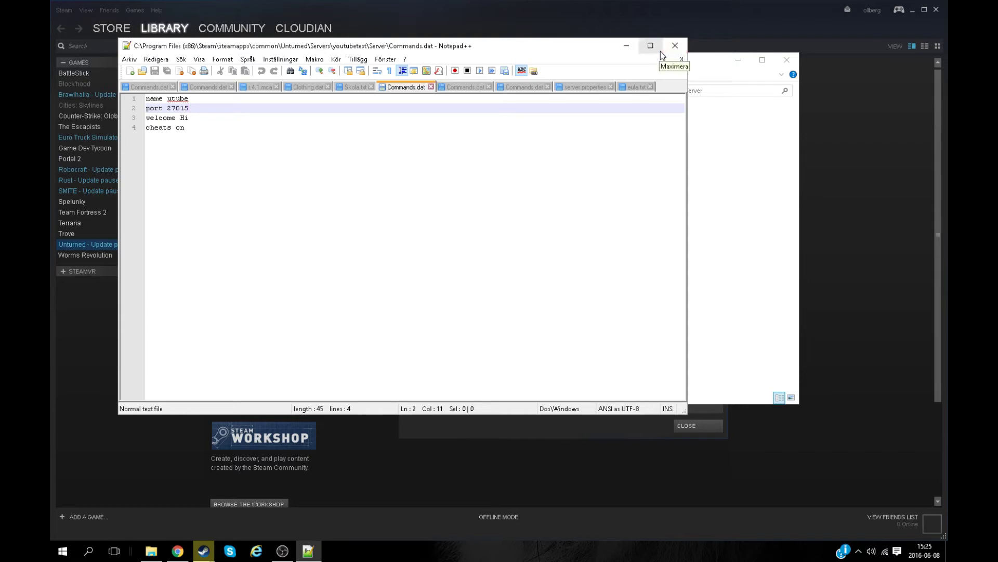
{"action": "left_click_drag", "start_coordinate": [210, 98], "coordinate": [146, 98]}
{"action": "left_click", "coordinate": [202, 106]}
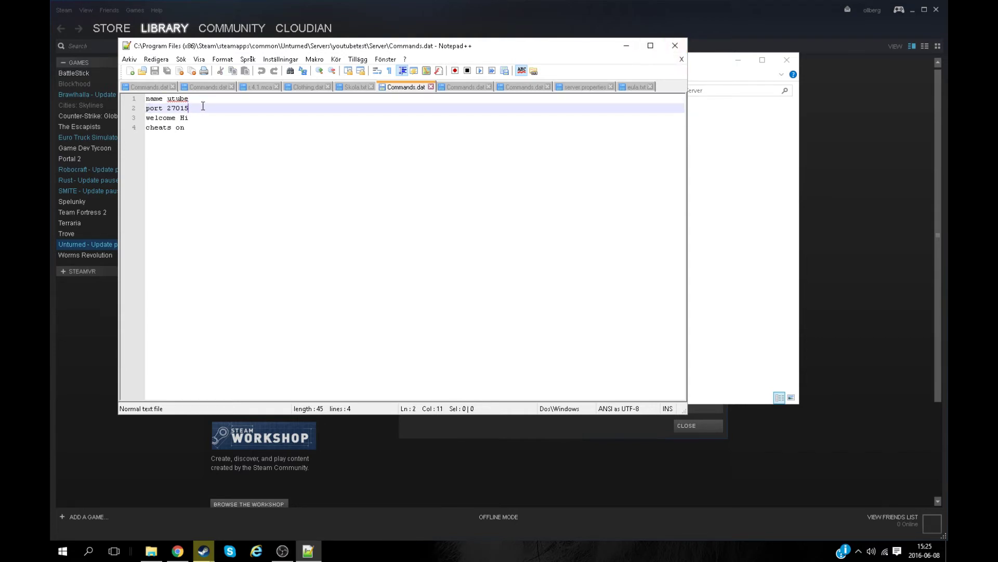
Close Notepad++, the Server folder and Unturned Properties, then search Windows for cmd
{"action": "left_click", "coordinate": [674, 46]}
{"action": "left_click", "coordinate": [787, 60]}
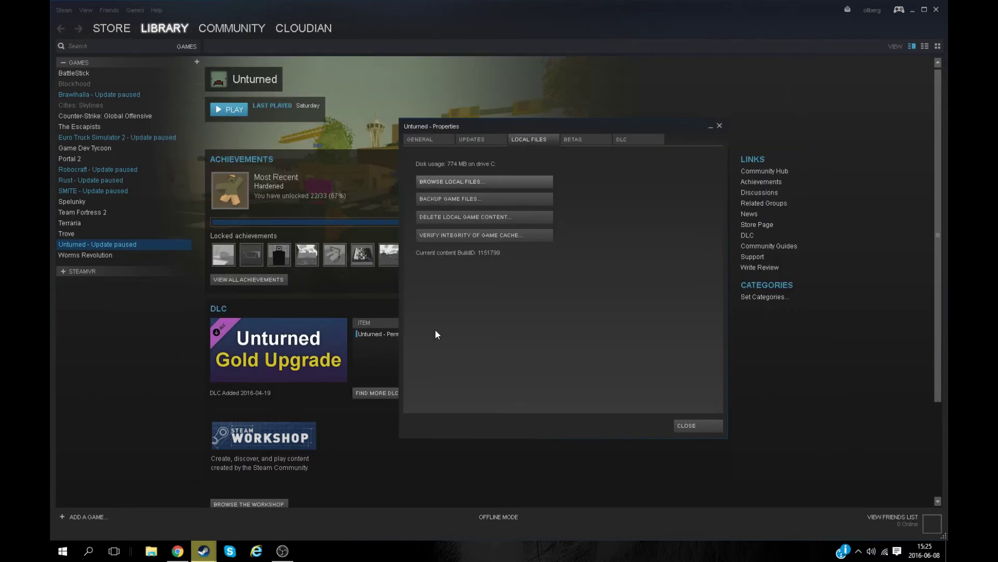
{"action": "left_click", "coordinate": [693, 427]}
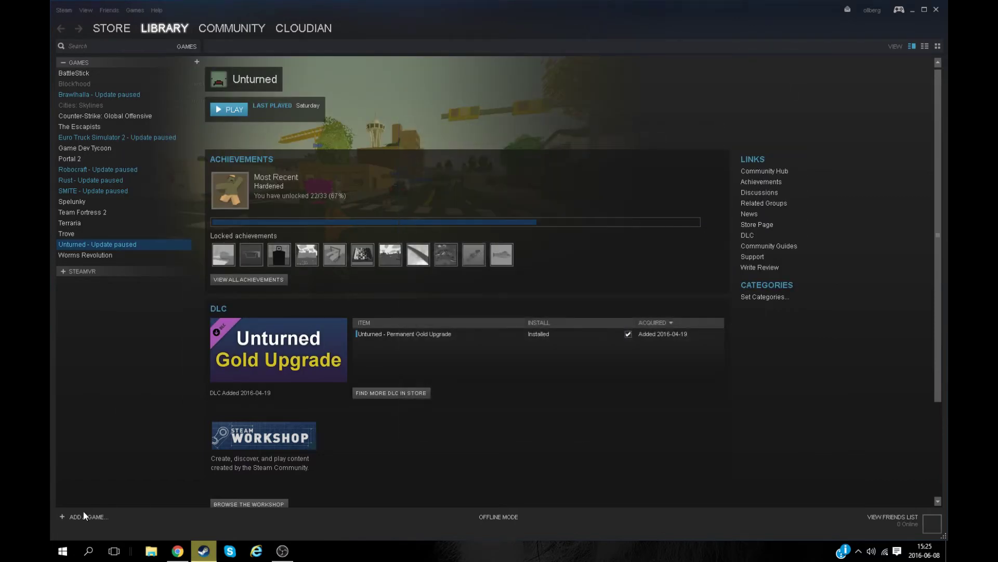
{"action": "left_click", "coordinate": [89, 551]}
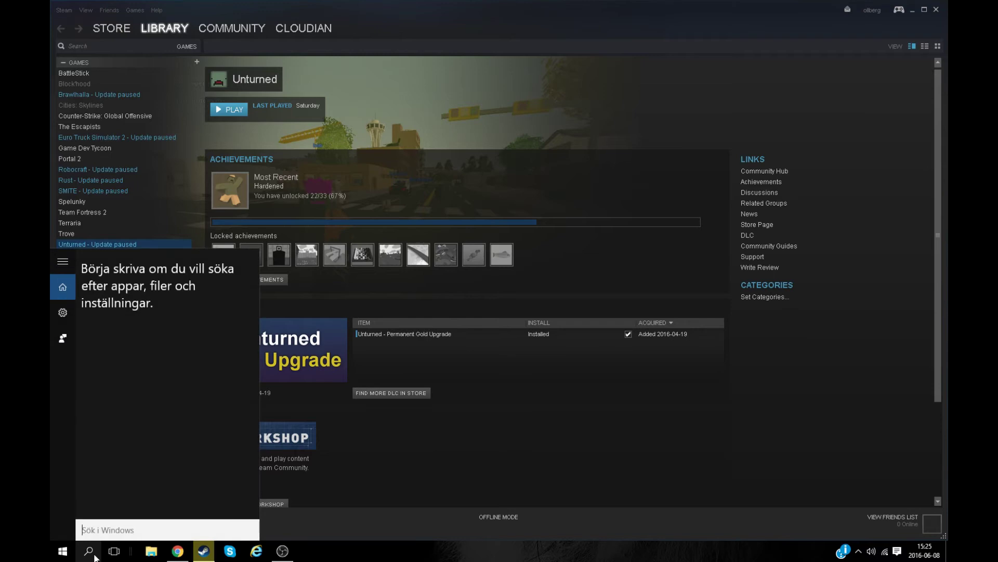
{"action": "type", "text": "cmd"}
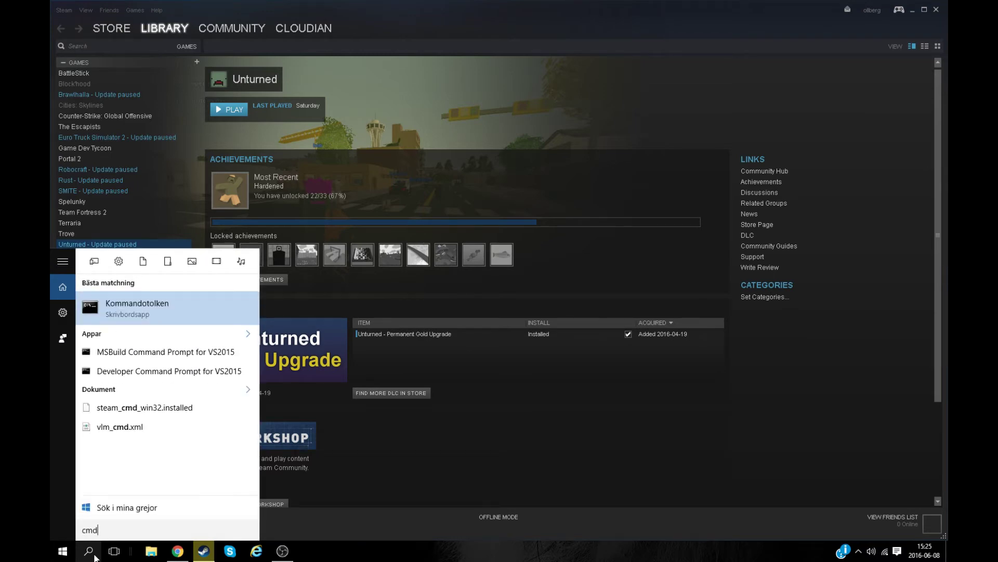
Launch Kommandotolken and run ipconfig, showing IPv4 192.168.1.61 and gateway 192.168.1.1
{"action": "key", "text": "Return"}
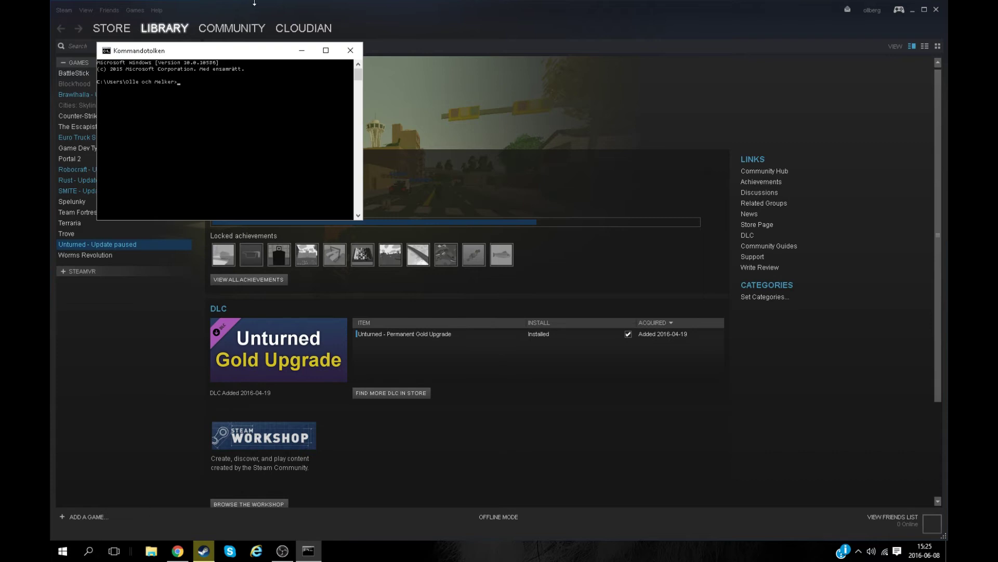
{"action": "left_click_drag", "start_coordinate": [176, 47], "coordinate": [262, 48]}
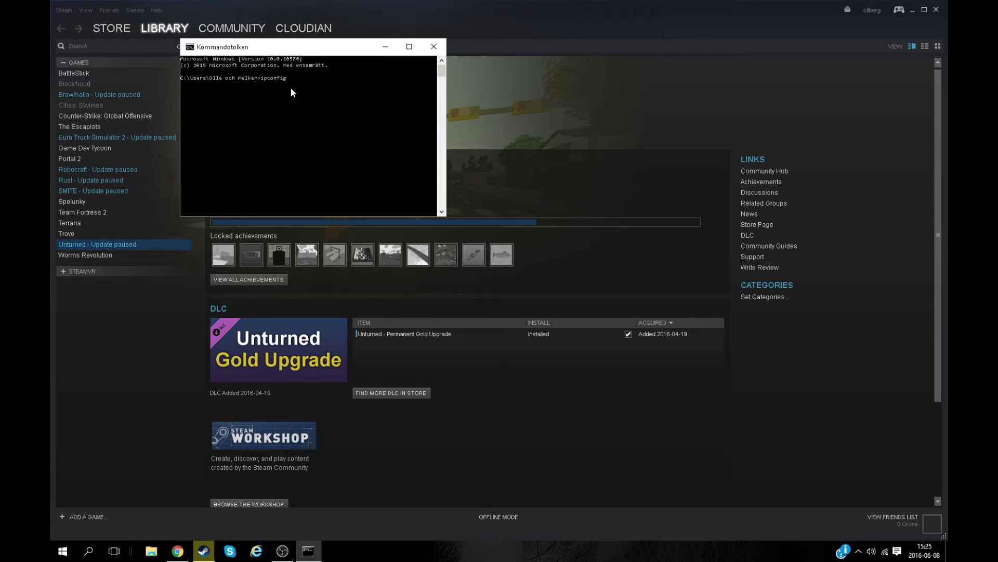
{"action": "key", "text": "Return"}
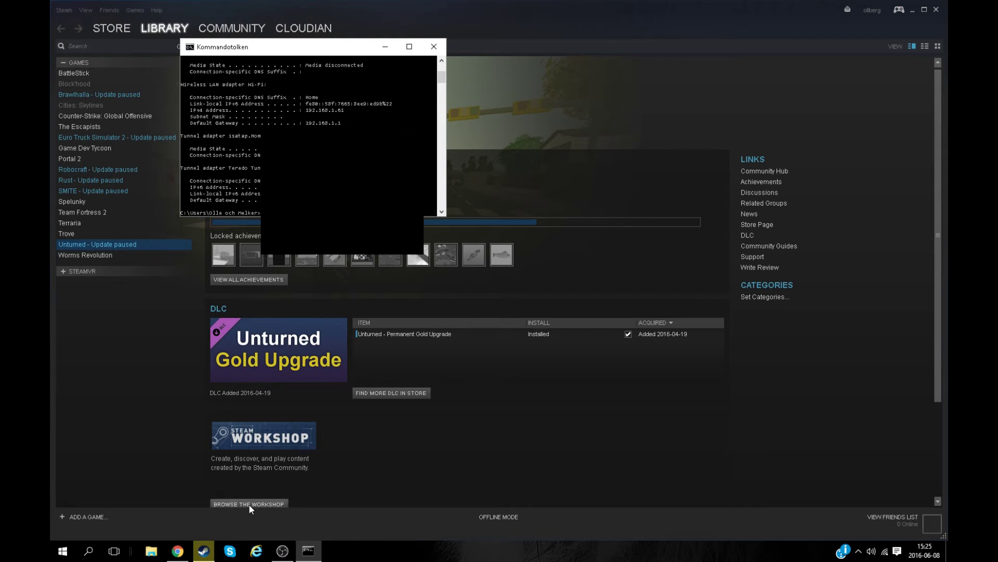
Load the router address 192.168.1.1 in Chrome's address bar
{"action": "left_click", "coordinate": [178, 551]}
{"action": "left_click_drag", "start_coordinate": [326, 102], "coordinate": [313, 218]}
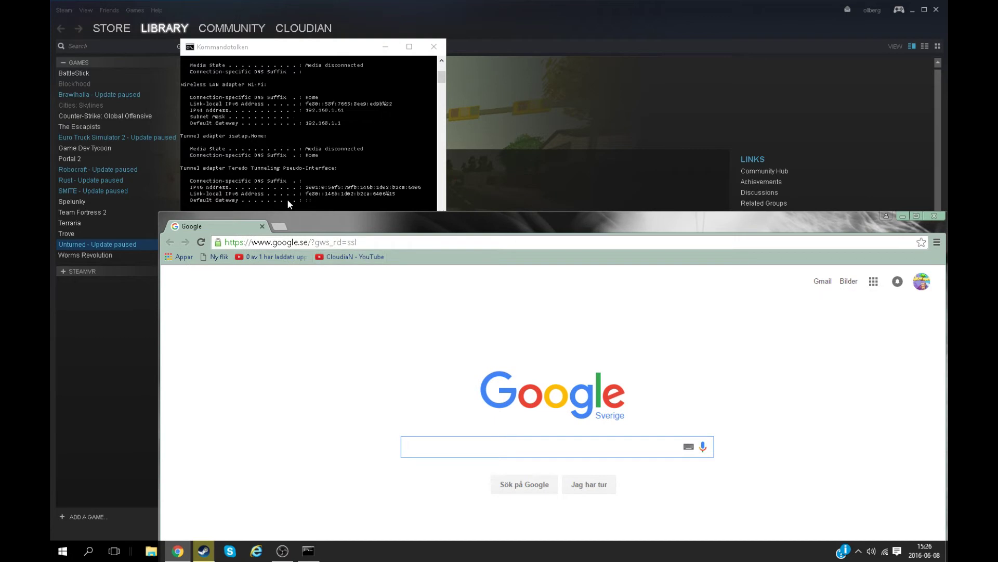
{"action": "left_click", "coordinate": [327, 243]}
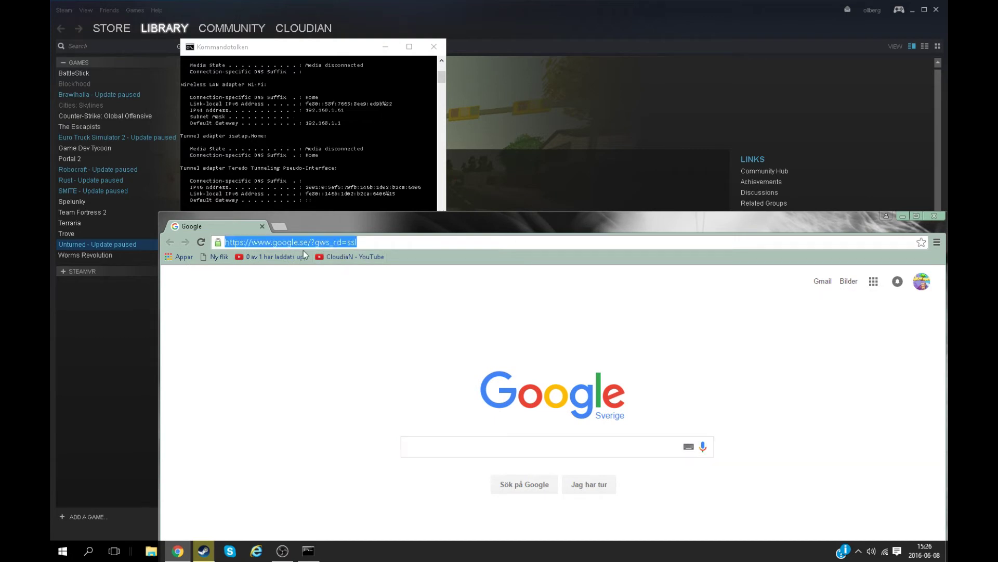
{"action": "type", "text": "192.168.1.1"}
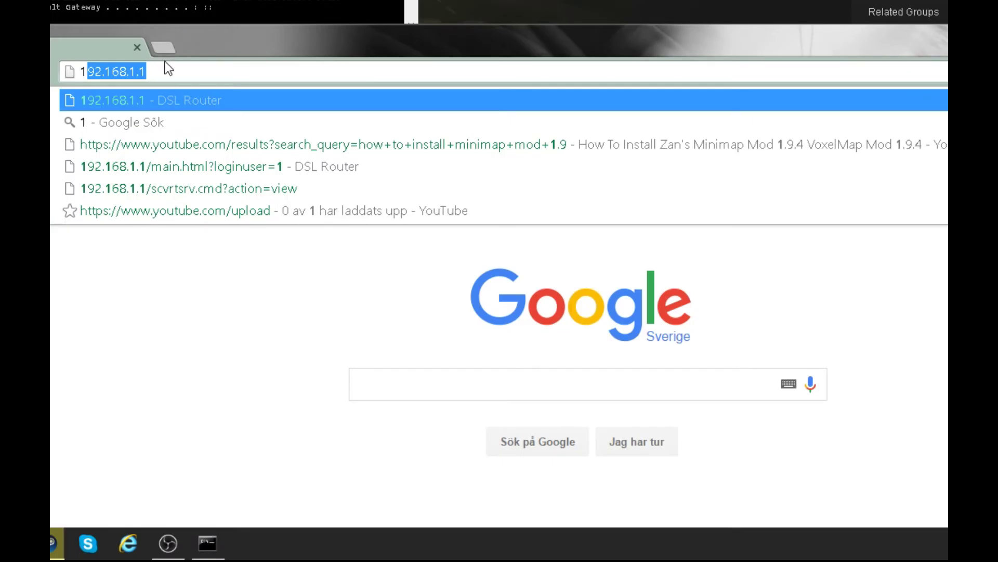
{"action": "left_click", "coordinate": [200, 72]}
{"action": "key", "text": "ctrl+a"}
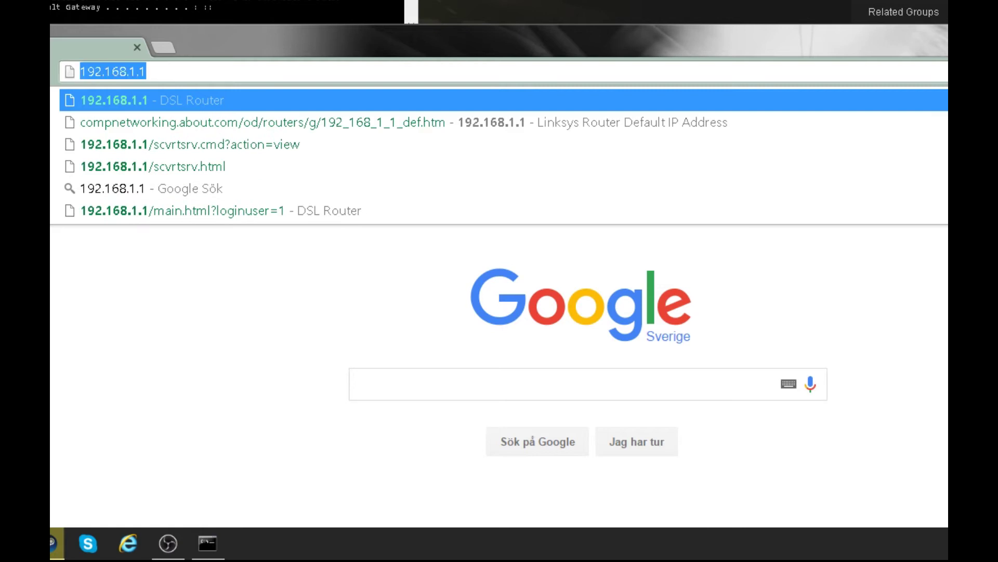
{"action": "key", "text": "BackSpace"}
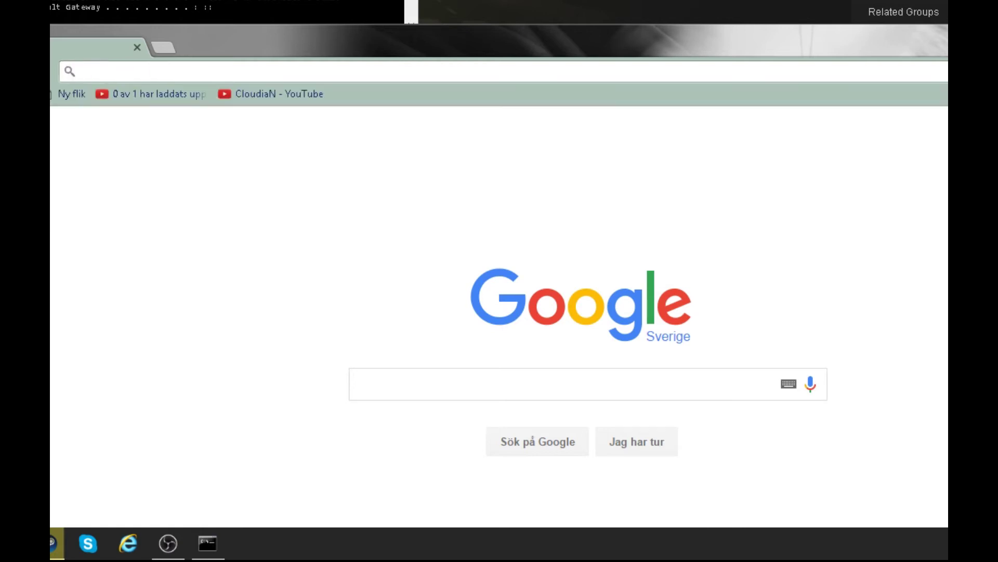
{"action": "type", "text": "192"}
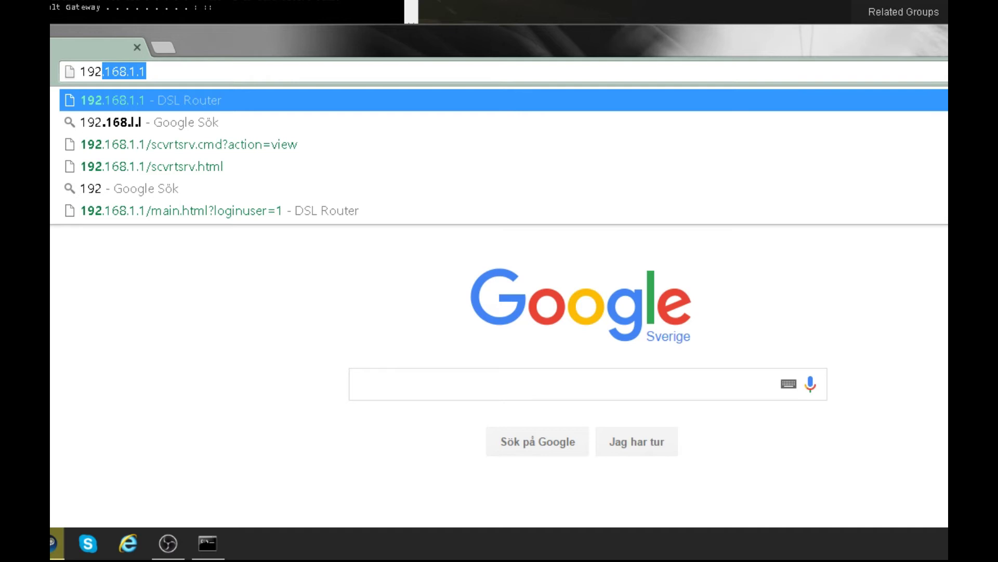
{"action": "key", "text": "Return"}
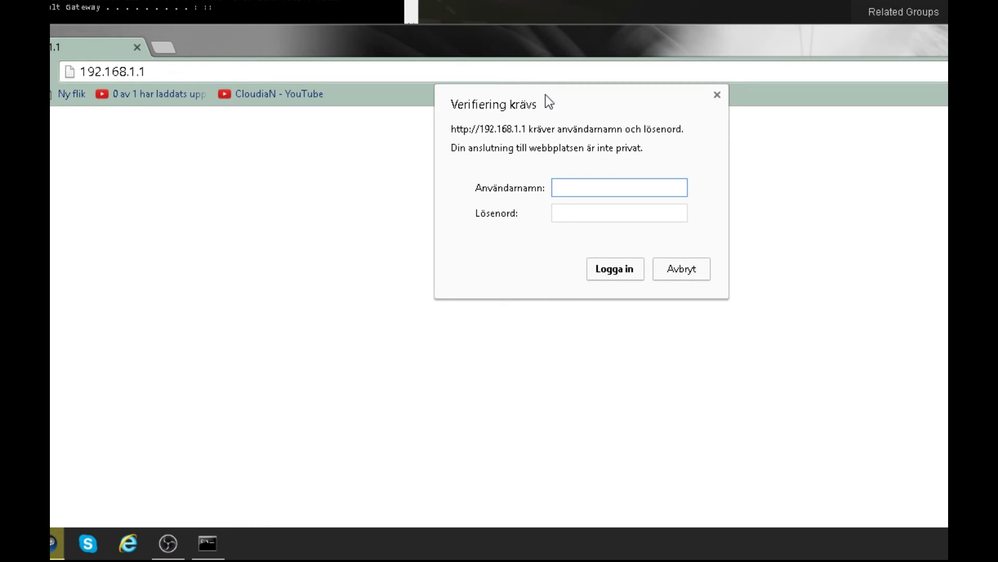
Enter the router username in the Användarnamn field of the login dialog
{"action": "type", "text": "user"}
{"action": "key", "text": "BackSpace"}
{"action": "key", "text": "BackSpace"}
{"action": "key", "text": "BackSpace"}
Finish the credentials, enter the router password to log in, and open Advanced Settings
{"action": "type", "text": "ser"}
{"action": "key", "text": "Tab"}
{"action": "type", "text": "user"}
{"action": "key", "text": "Return"}
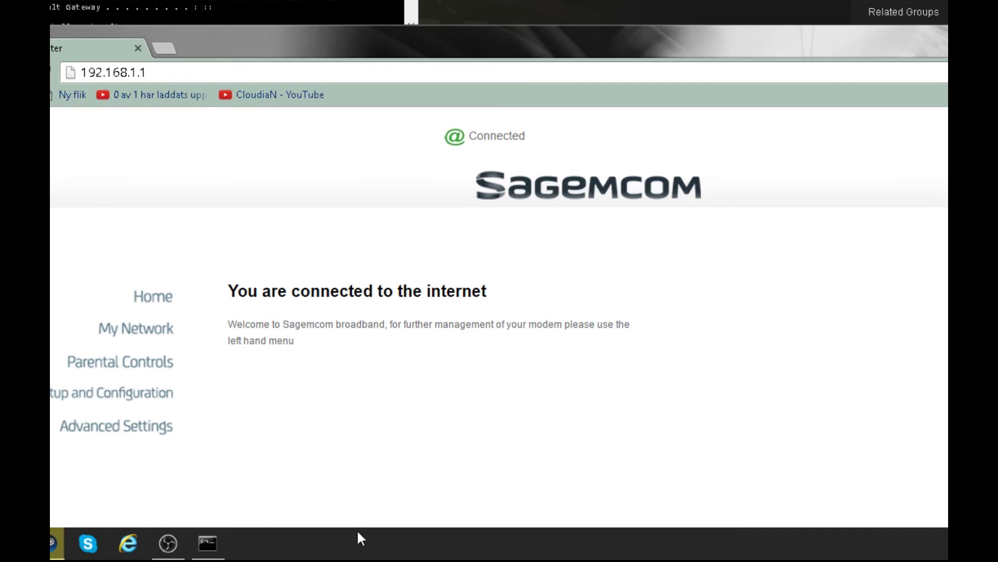
{"action": "left_click", "coordinate": [143, 419]}
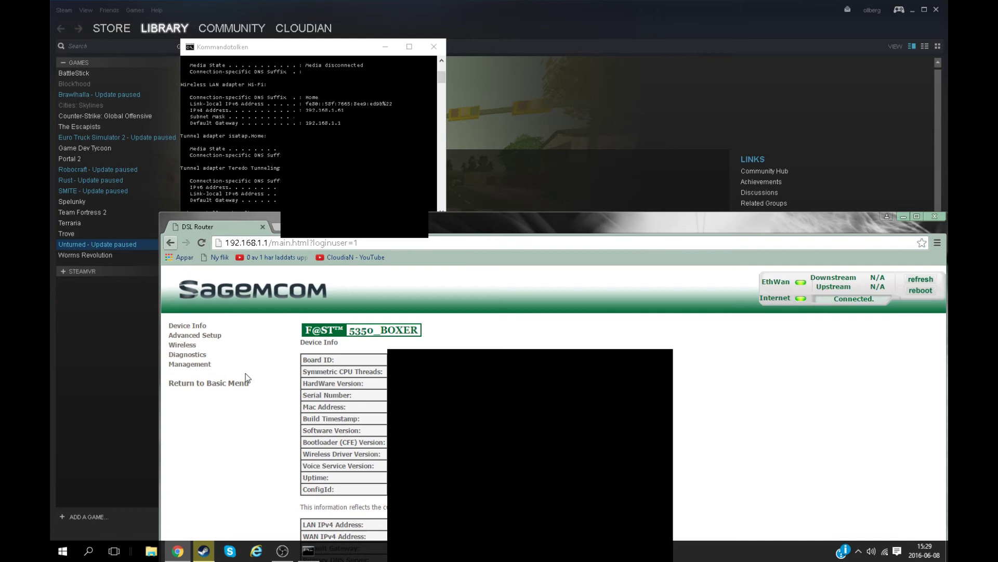
Delete the Minecraft server rule under Advanced Setup > NAT and start a new entry
{"action": "left_click", "coordinate": [203, 335]}
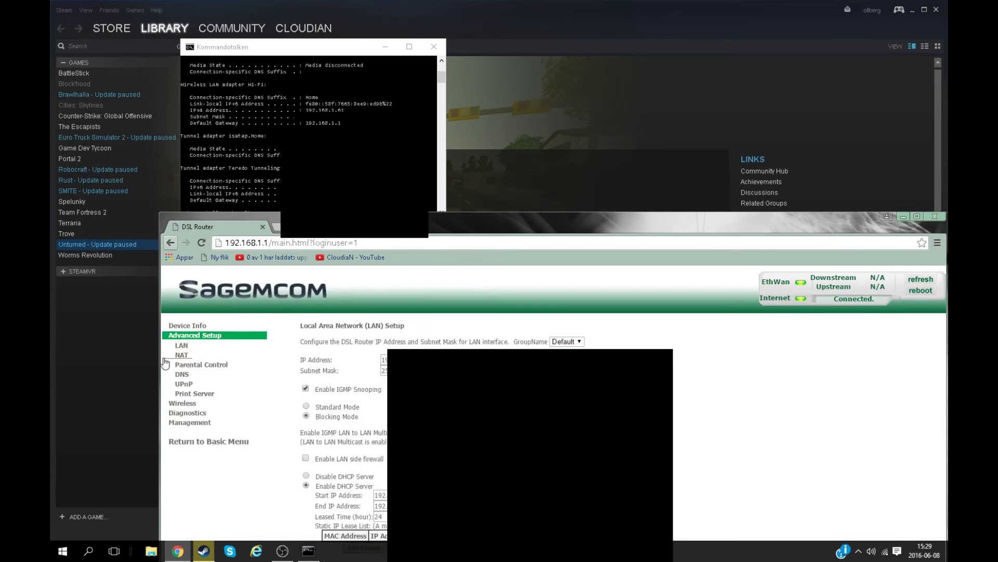
{"action": "left_click", "coordinate": [182, 355]}
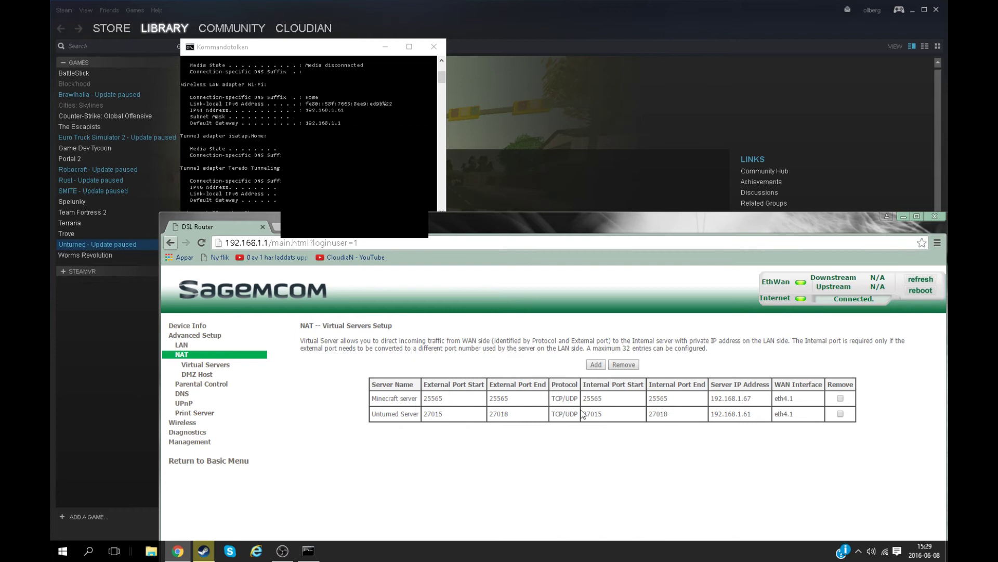
{"action": "left_click", "coordinate": [841, 398]}
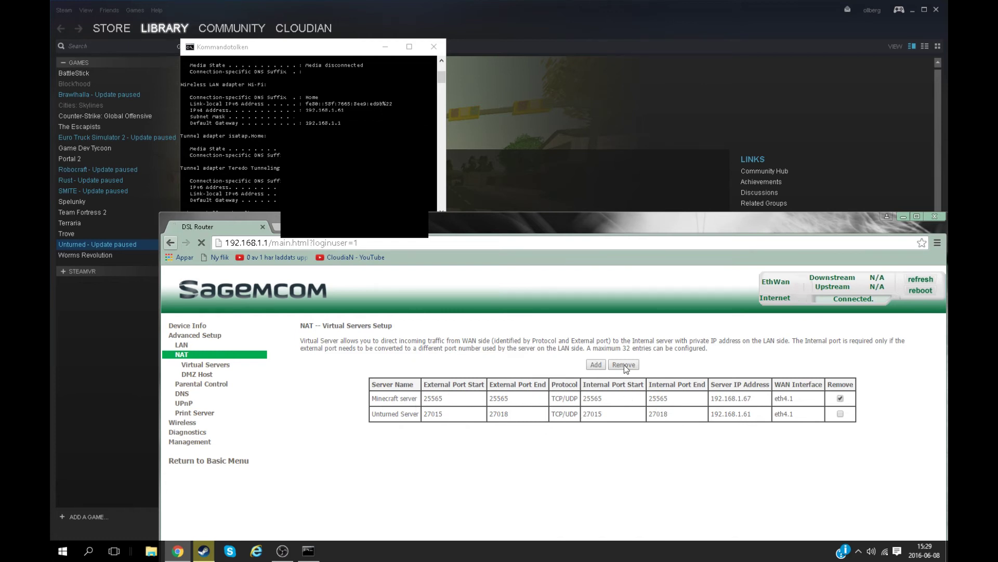
{"action": "left_click", "coordinate": [628, 364]}
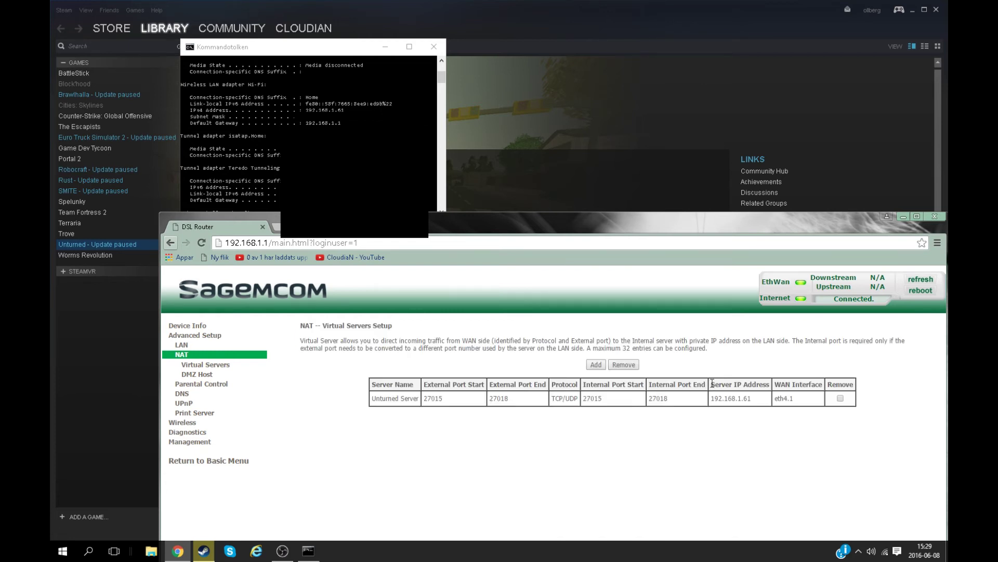
{"action": "left_click", "coordinate": [596, 366]}
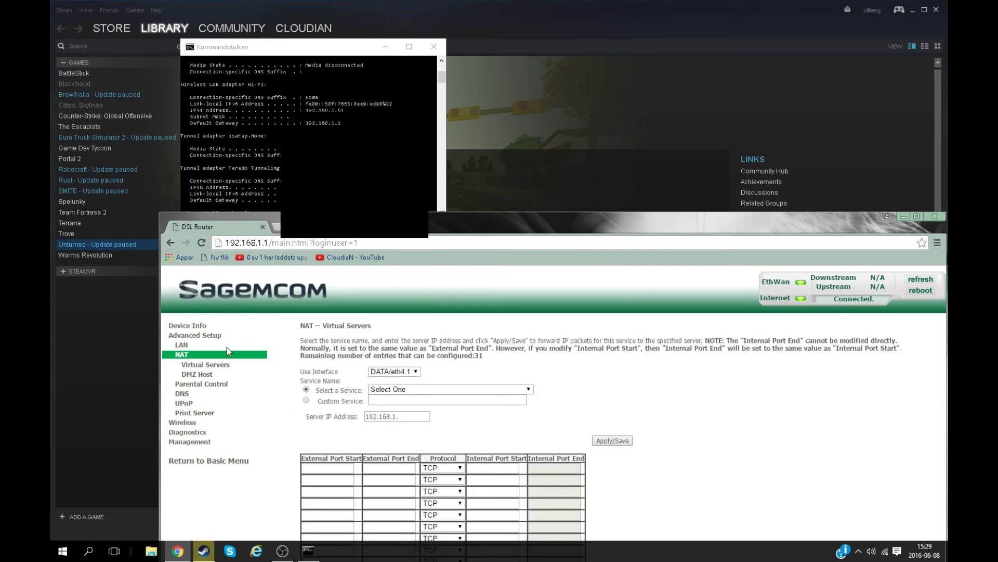
Delete the old Unturned Server rule and start a new virtual server entry
{"action": "left_click", "coordinate": [192, 366]}
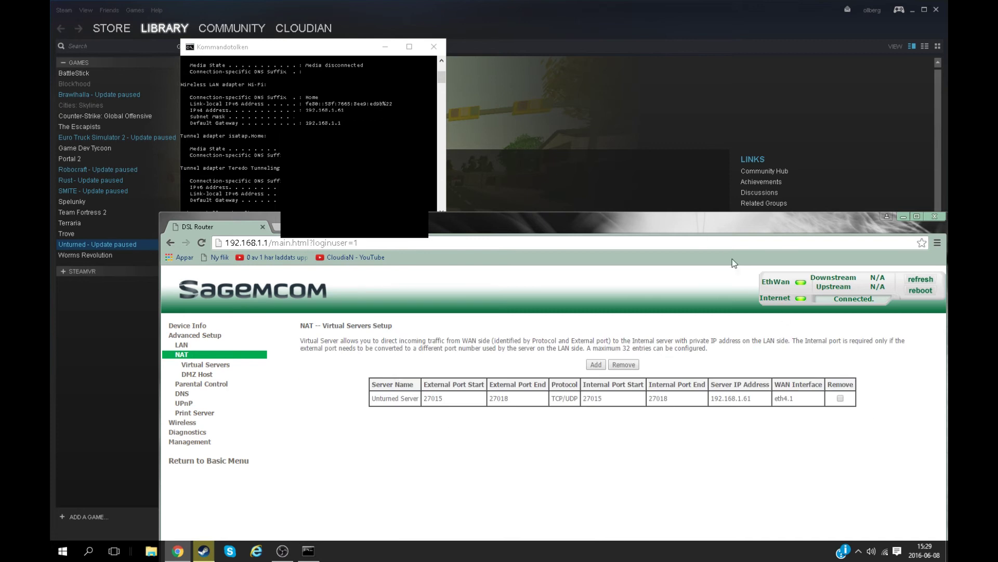
{"action": "left_click", "coordinate": [841, 398]}
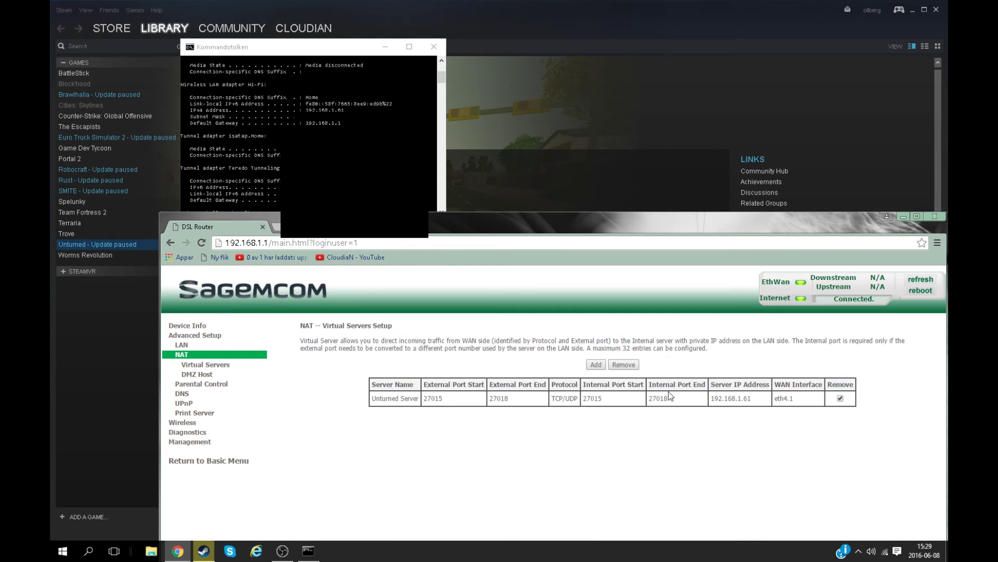
{"action": "left_click", "coordinate": [624, 364]}
{"action": "left_click", "coordinate": [596, 365]}
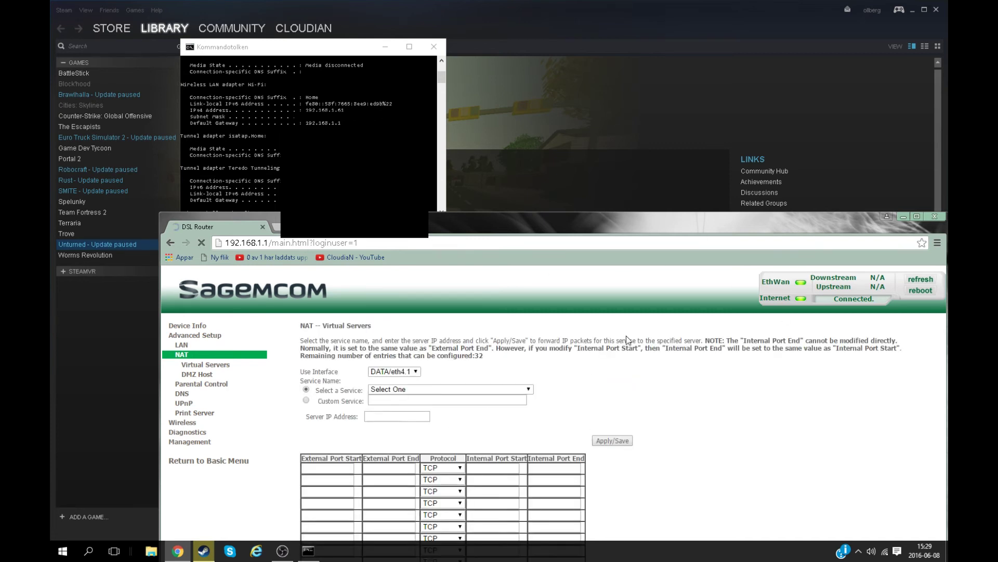
Name the custom service UnturnedServer, target 192.168.1.61, and set protocol TCP/UDP
{"action": "left_click", "coordinate": [306, 400]}
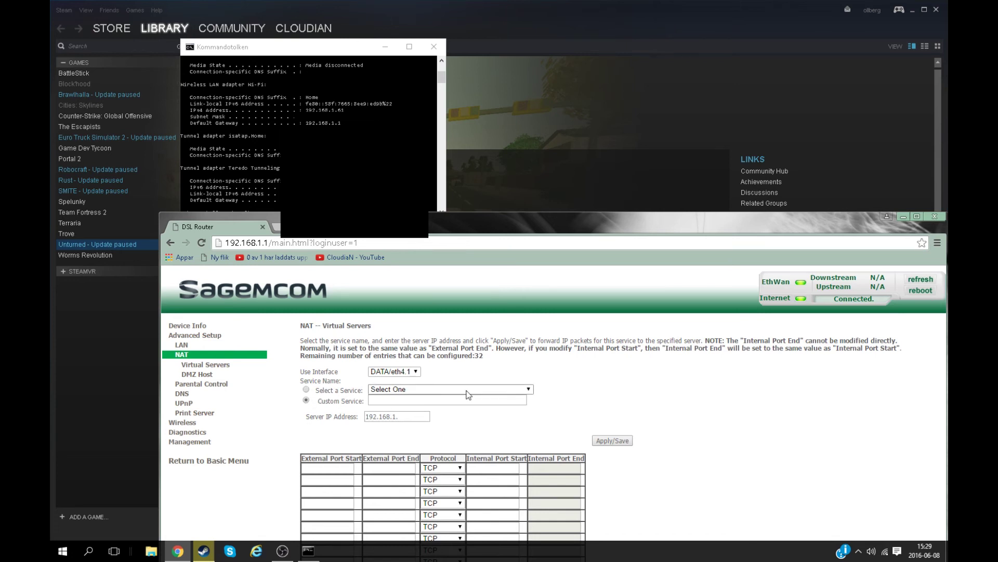
{"action": "left_click", "coordinate": [385, 400]}
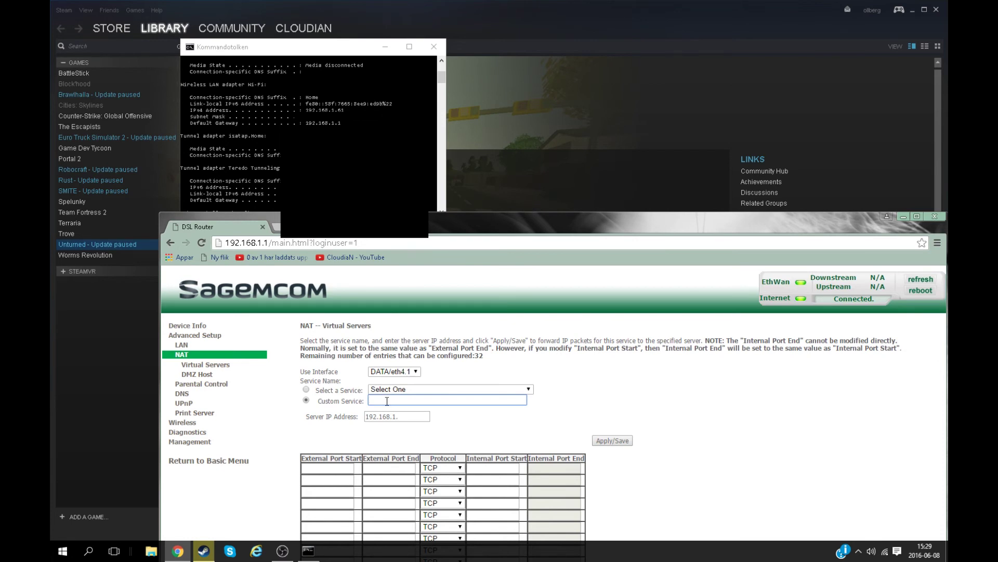
{"action": "type", "text": "UnturnedServer"}
{"action": "left_click", "coordinate": [409, 415]}
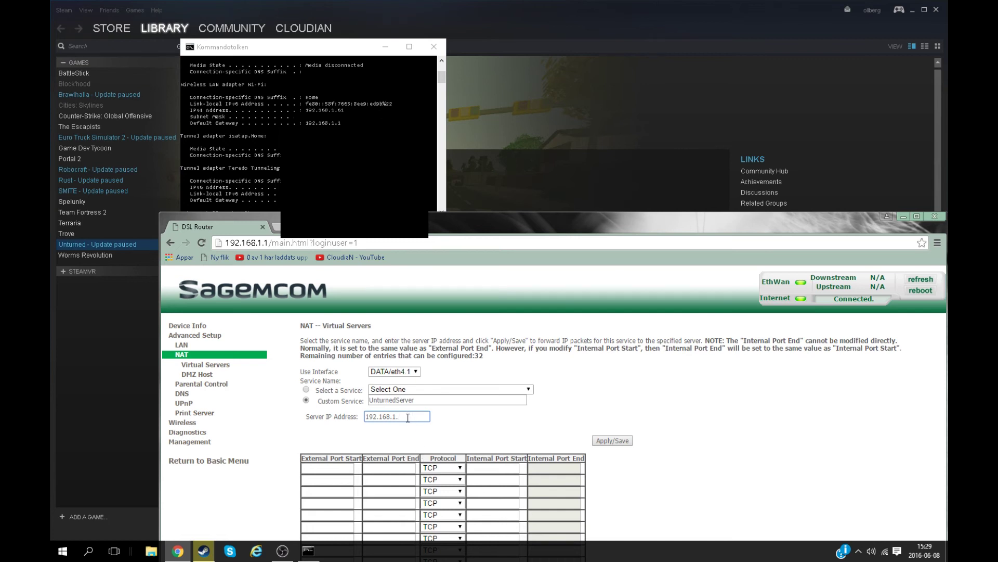
{"action": "type", "text": "61"}
{"action": "left_click", "coordinate": [439, 470]}
{"action": "left_click", "coordinate": [438, 477]}
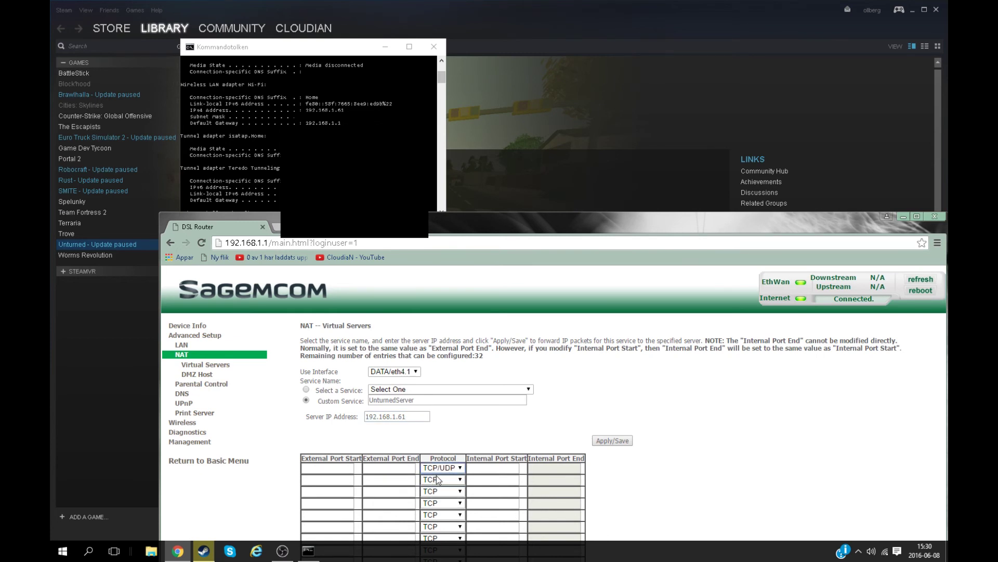
{"action": "left_click", "coordinate": [441, 468]}
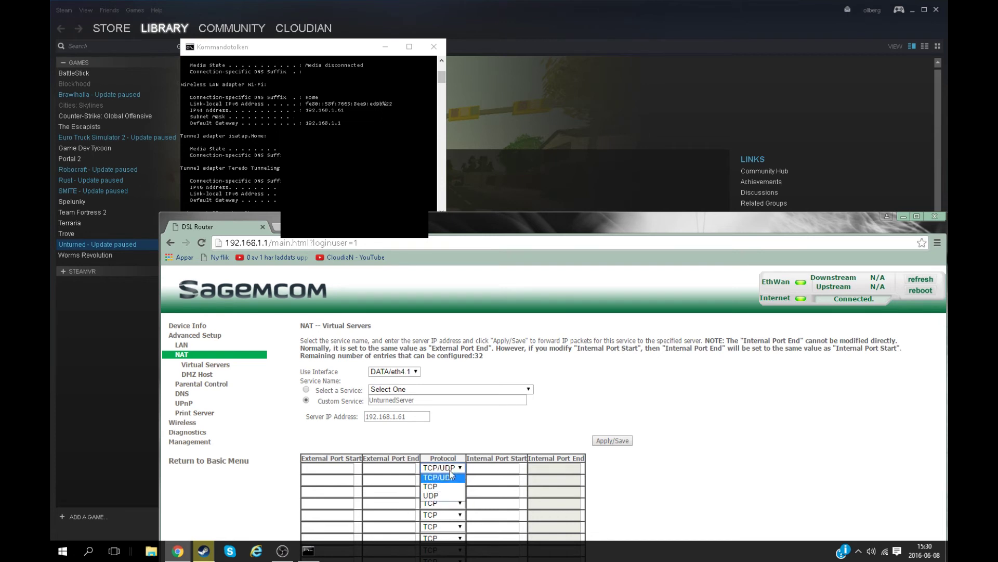
{"action": "left_click", "coordinate": [438, 478]}
{"action": "left_click", "coordinate": [313, 472]}
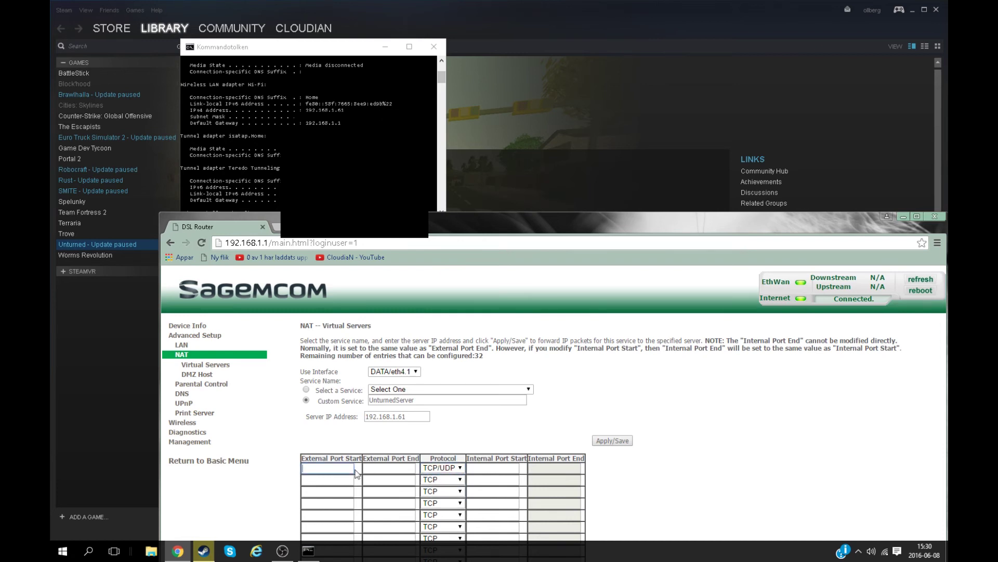
Set external ports 27015 to 27018 and save the UnturnedServer rule
{"action": "type", "text": "27015"}
{"action": "key", "text": "Tab"}
{"action": "type", "text": "2701"}
{"action": "key", "text": "BackSpace"}
{"action": "key", "text": "BackSpace"}
{"action": "key", "text": "BackSpace"}
{"action": "key", "text": "BackSpace"}
{"action": "type", "text": "27018"}
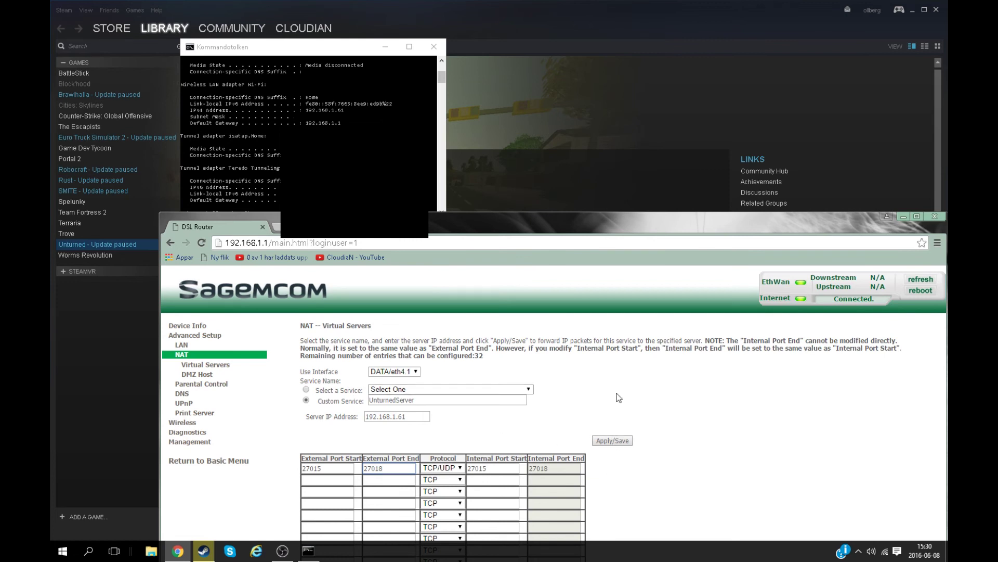
{"action": "left_click", "coordinate": [612, 441]}
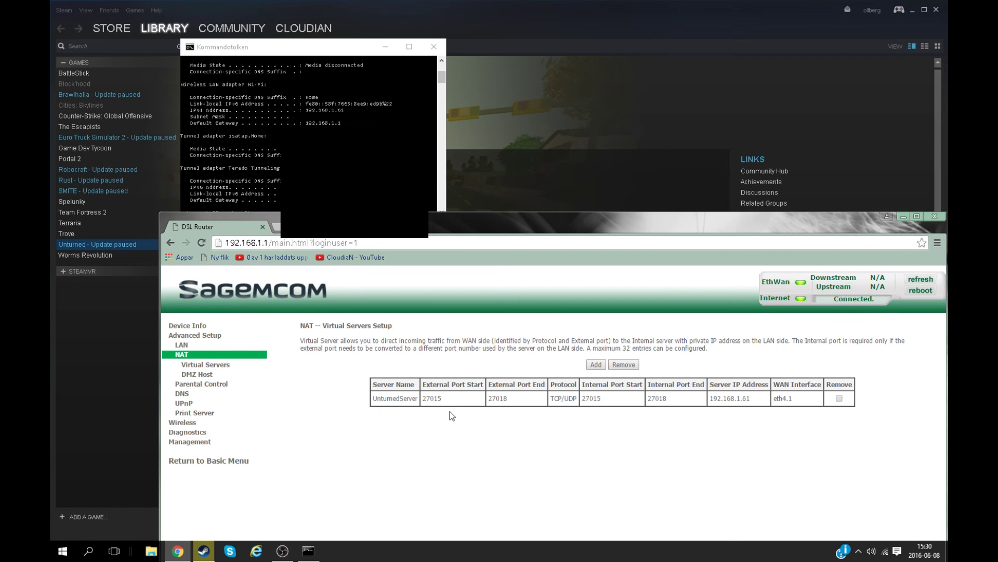
{"action": "left_click_drag", "start_coordinate": [387, 398], "coordinate": [796, 404]}
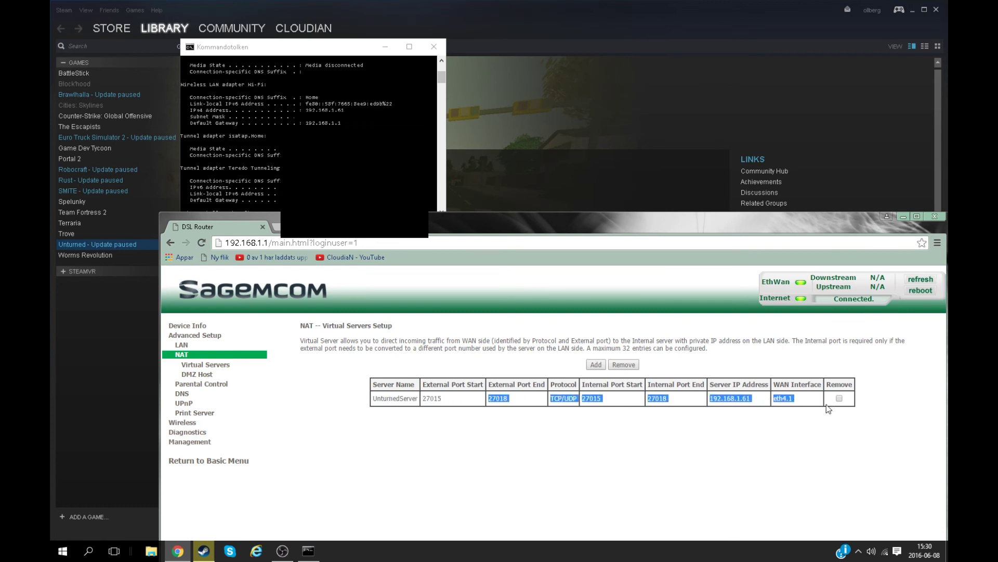
{"action": "left_click", "coordinate": [807, 408]}
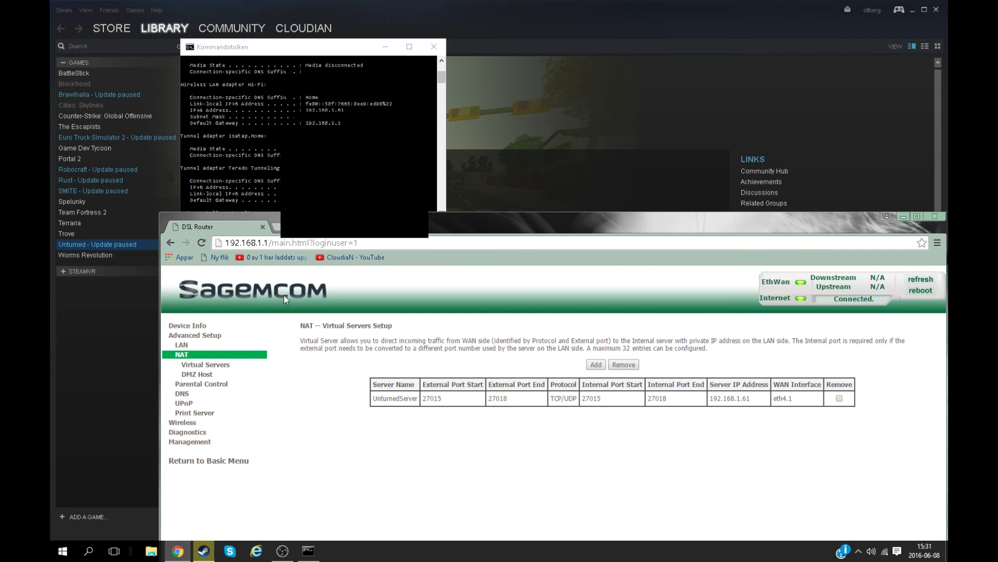
{"action": "left_click_drag", "start_coordinate": [491, 382], "coordinate": [453, 385]}
{"action": "left_click_drag", "start_coordinate": [521, 399], "coordinate": [487, 400]}
{"action": "left_click", "coordinate": [551, 397]}
{"action": "left_click_drag", "start_coordinate": [551, 397], "coordinate": [578, 399]}
{"action": "left_click", "coordinate": [608, 398]}
In a new tab, try loading whatsmyip.org, then stop it when it fails to load
{"action": "left_click", "coordinate": [276, 227]}
{"action": "type", "text": "wh"}
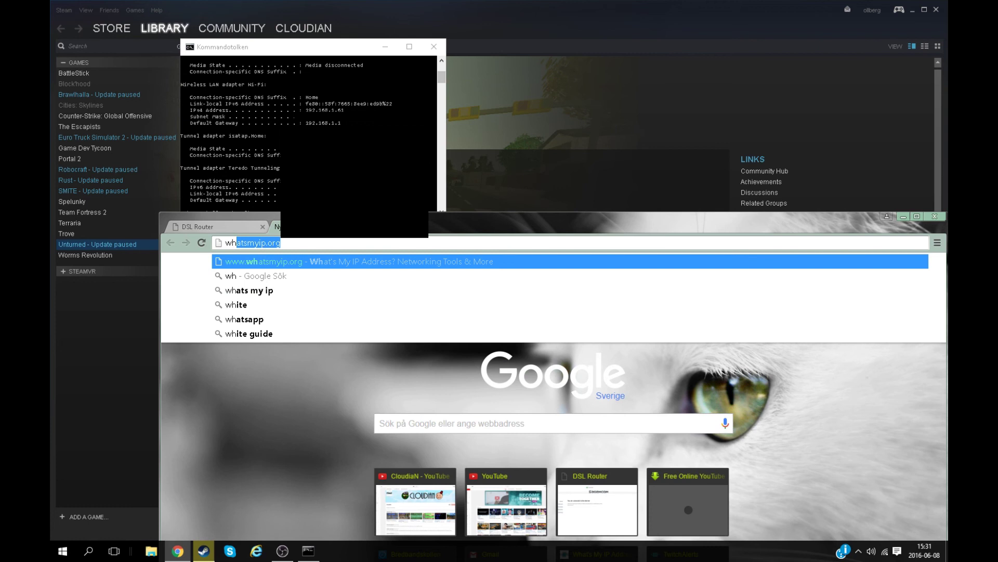
{"action": "type", "text": "a"}
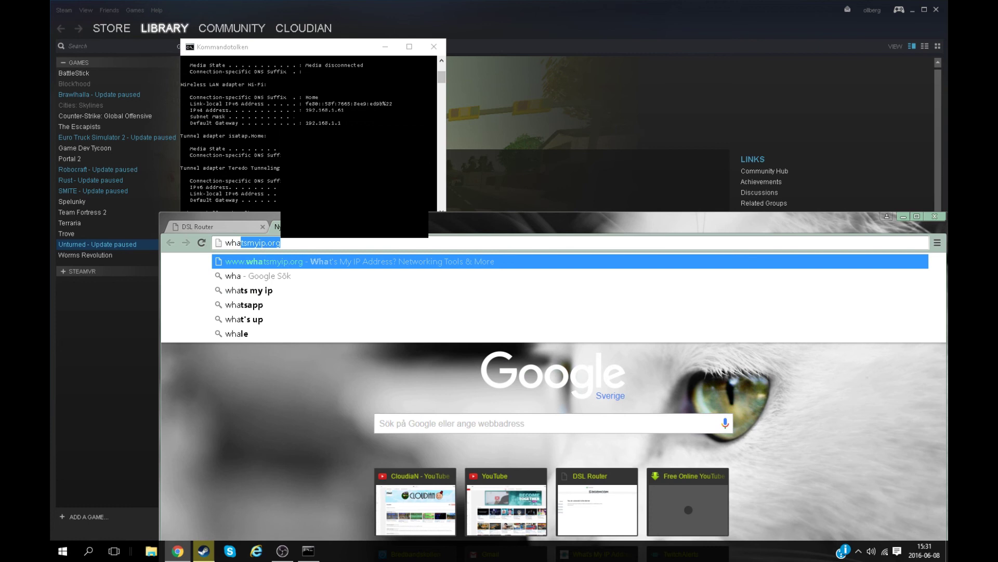
{"action": "key", "text": "Return"}
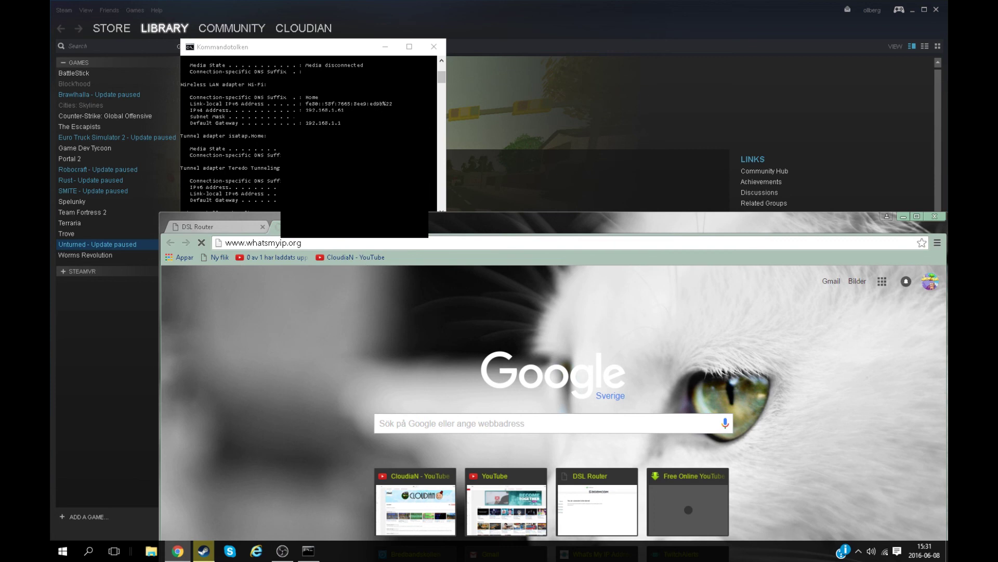
{"action": "key", "text": "Escape"}
Search Google for 'ipchicken' from the address bar
{"action": "type", "text": "ipchi"}
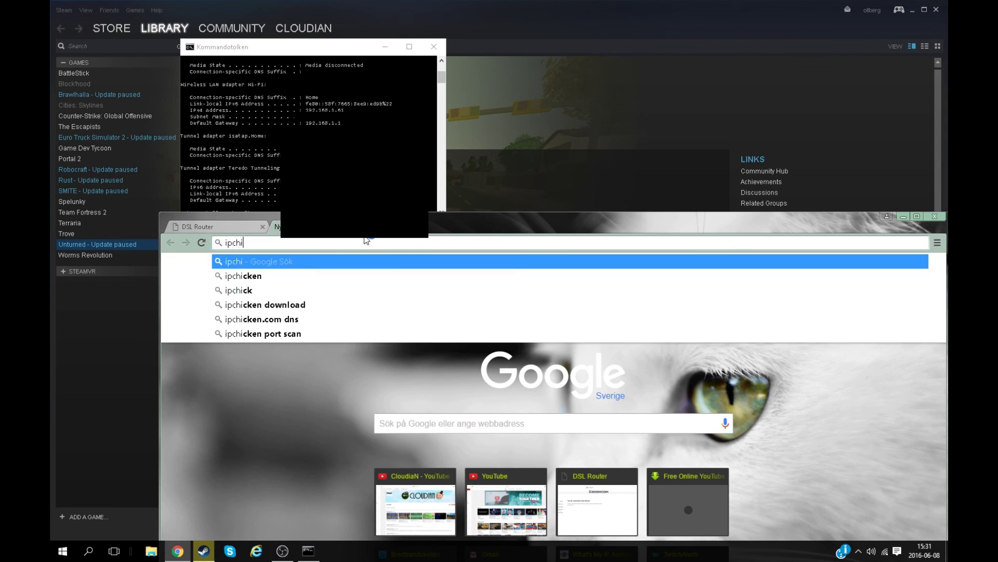
{"action": "key", "text": "BackSpace"}
{"action": "key", "text": "BackSpace"}
{"action": "key", "text": "BackSpace"}
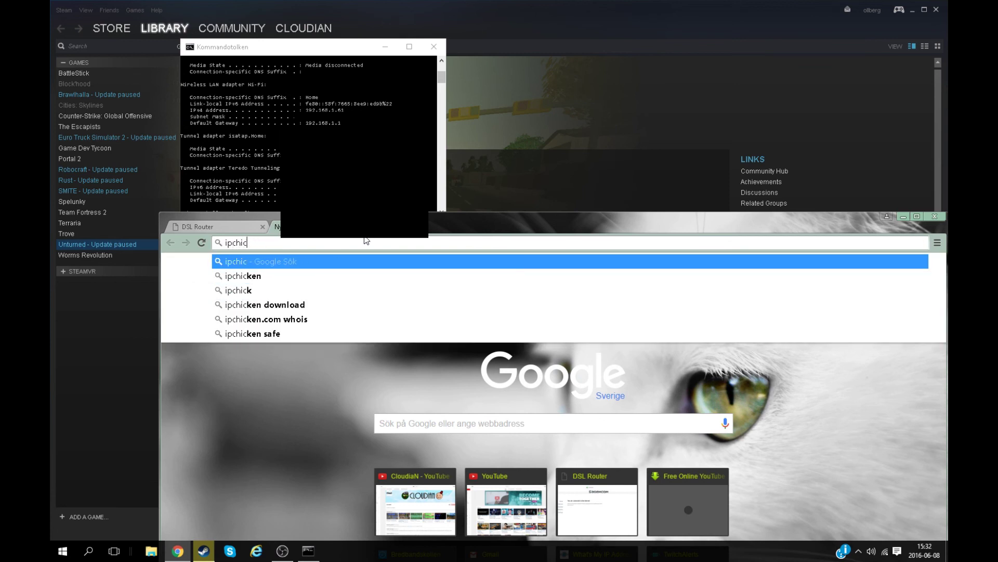
{"action": "type", "text": "ken"}
{"action": "key", "text": "Return"}
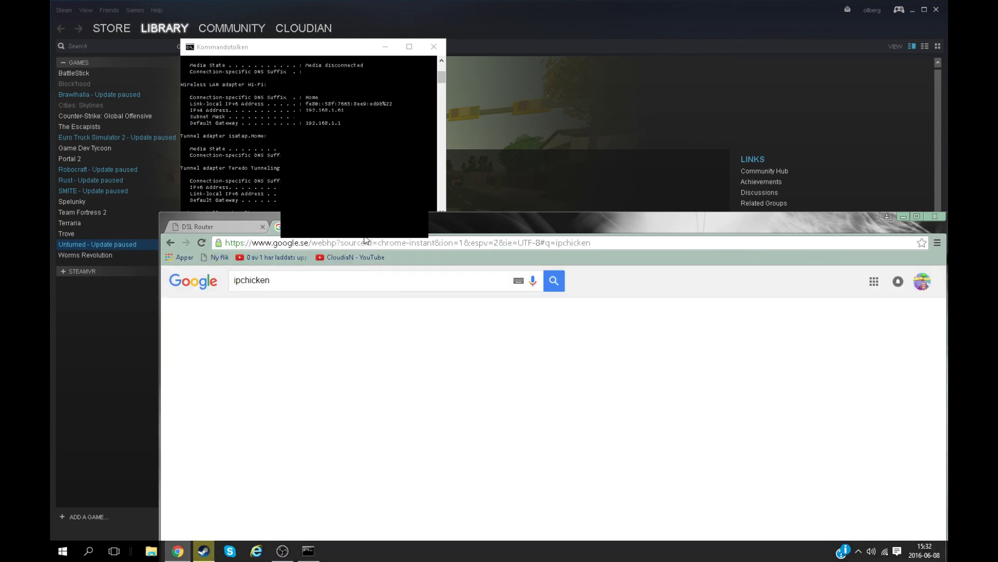
Open the IP Chicken result to view the current public IP address on ipchicken.com
{"action": "left_click", "coordinate": [271, 363]}
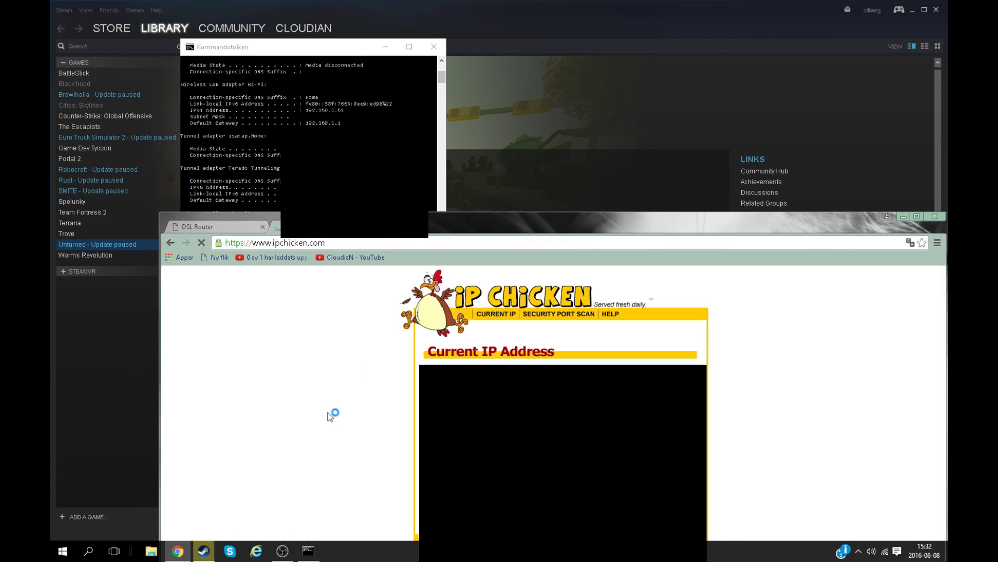